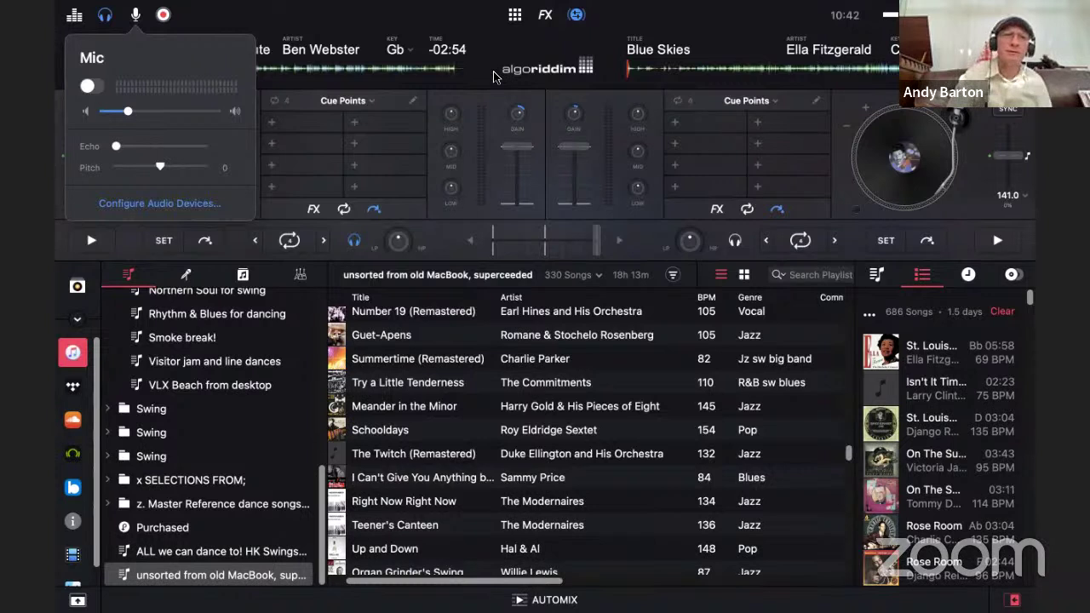
Step: Switch the microphone input on for speaking and switch it back off
{"action": "left_click", "coordinate": [85, 89]}
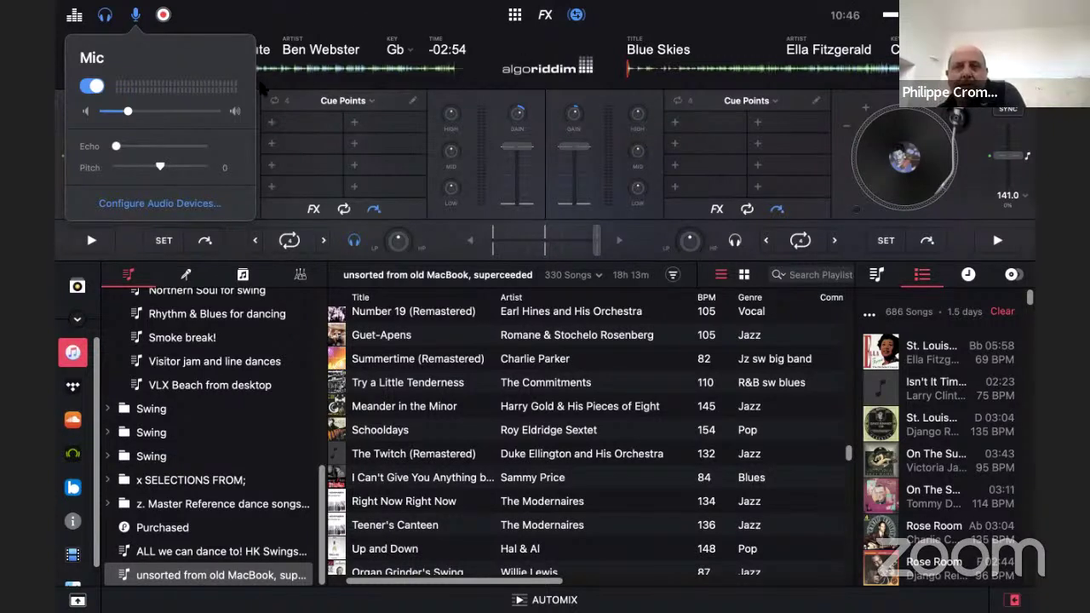
{"action": "left_click", "coordinate": [96, 86]}
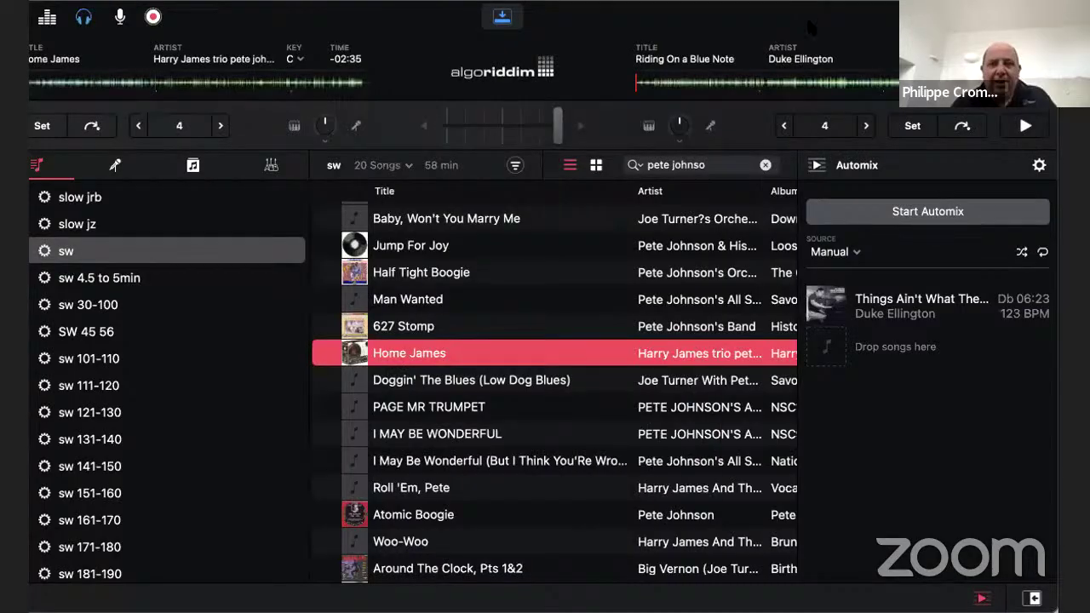
Step: Load the selected song "Home James" onto the second deck
{"action": "key", "text": "super+Right"}
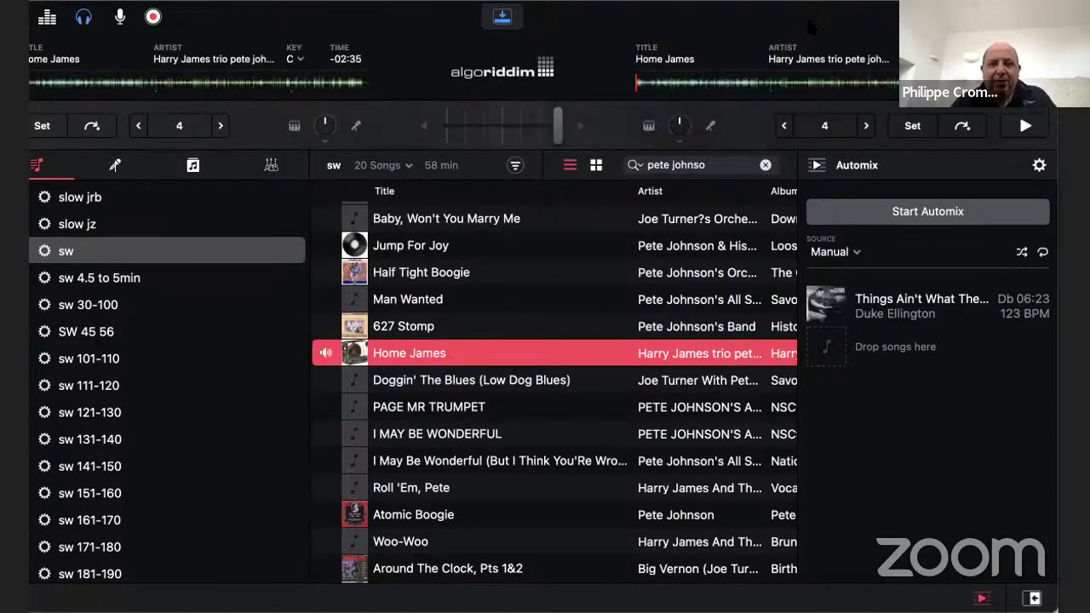
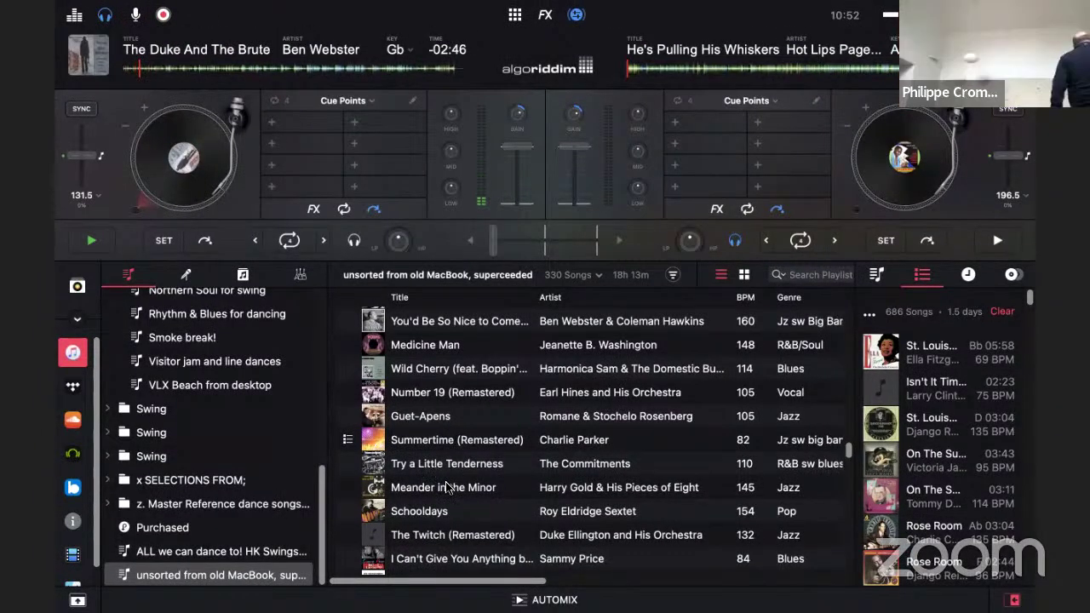
Step: Pre-listen to "Memphis Blues" by Humphrey Lyttelton and "Ain't Misbehavin'" by Django Reinhardt in the unsorted playlist
{"action": "scroll", "coordinate": [445, 487], "scroll_direction": "up", "scroll_amount": 4}
{"action": "scroll", "coordinate": [446, 485], "scroll_direction": "up", "scroll_amount": 2}
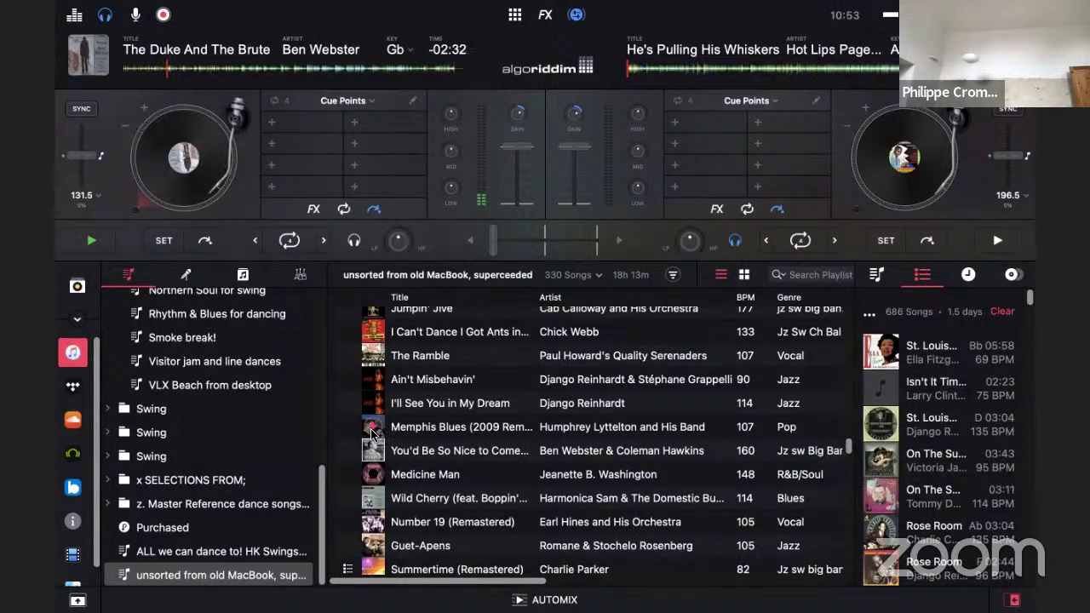
{"action": "left_click", "coordinate": [370, 429]}
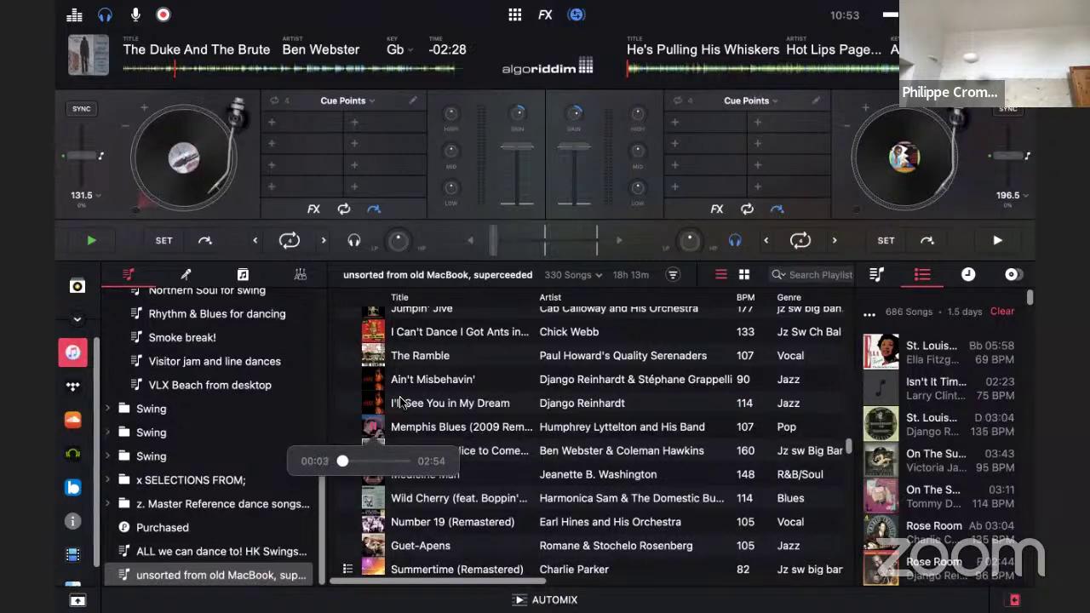
{"action": "left_click", "coordinate": [369, 383]}
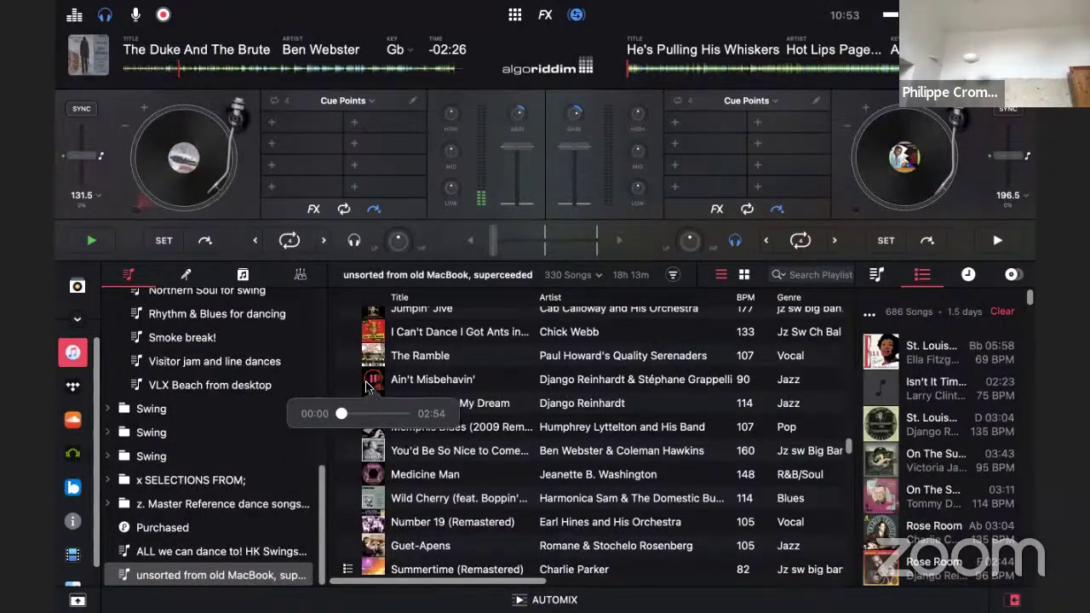
Step: Pre-listen to "Jumpin' Jive" by Cab Calloway and His Orchestra and load it on Deck 2
{"action": "scroll", "coordinate": [411, 386], "scroll_direction": "up", "scroll_amount": 2}
{"action": "scroll", "coordinate": [411, 386], "scroll_direction": "up", "scroll_amount": 2}
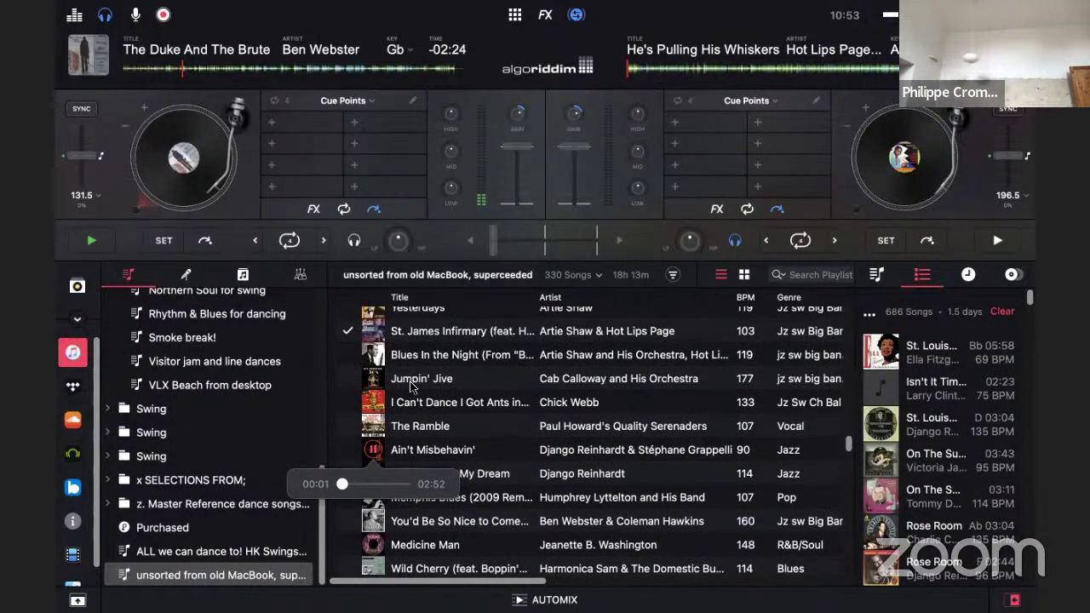
{"action": "scroll", "coordinate": [370, 385], "scroll_direction": "up", "scroll_amount": 3}
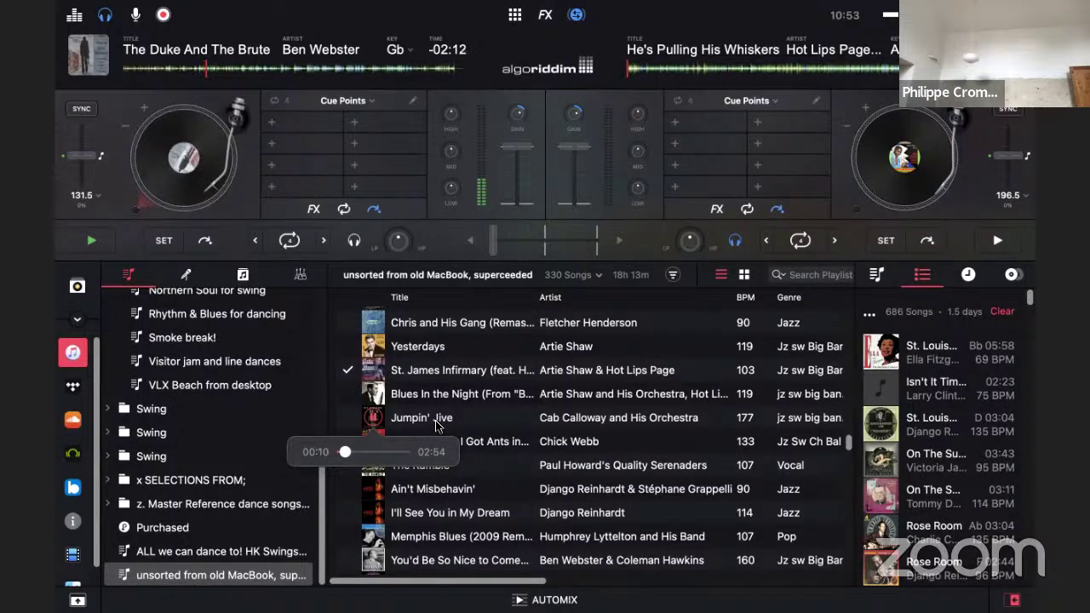
{"action": "right_click", "coordinate": [435, 424]}
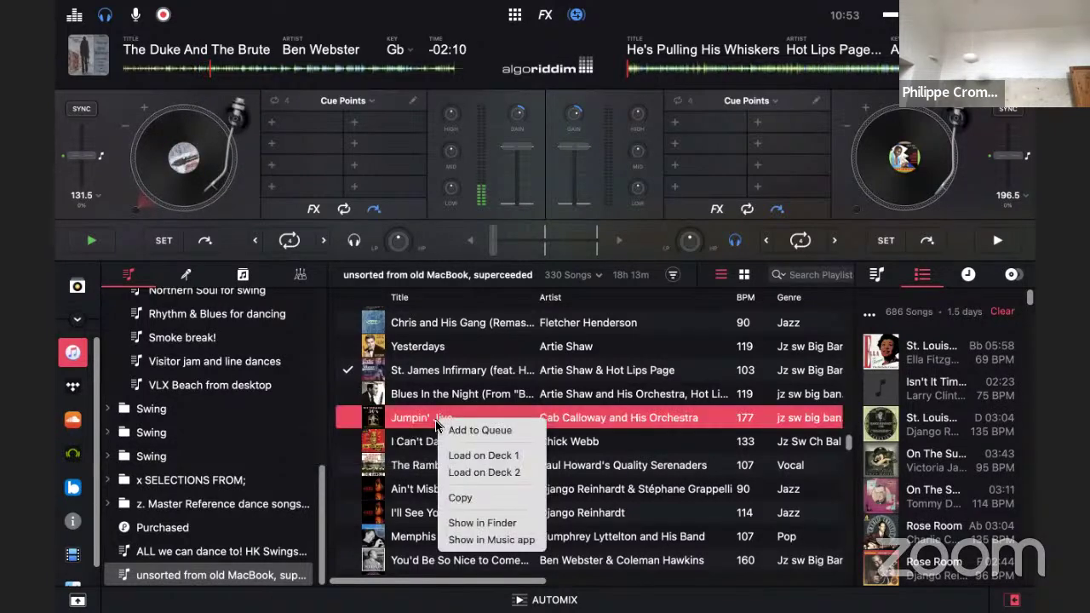
{"action": "left_click", "coordinate": [479, 466]}
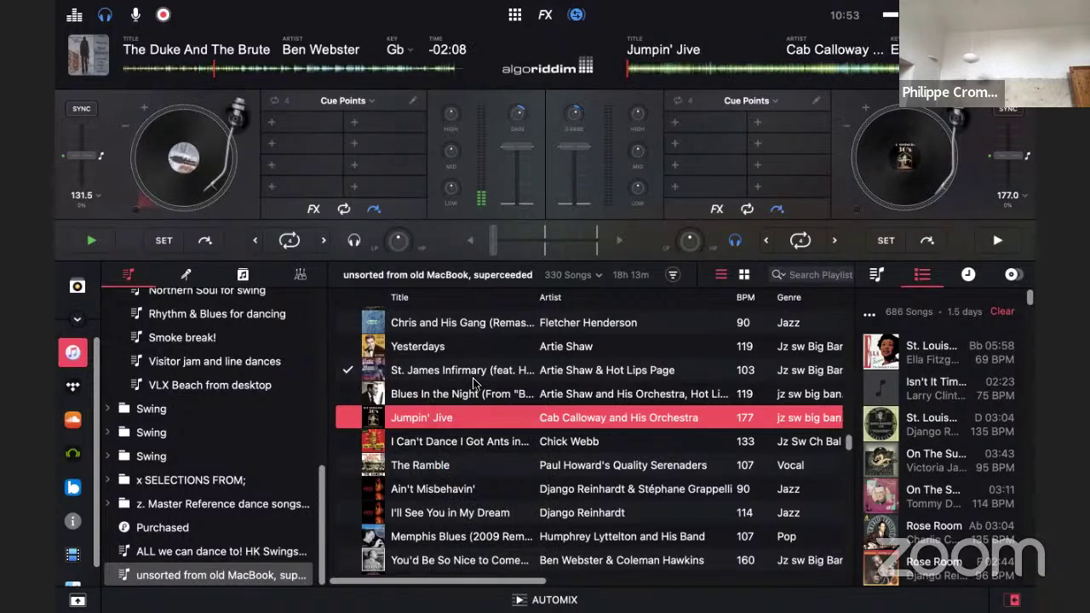
Step: Pre-listen to the Sammy Price track "Boogie Woogie À La Parisie..." and to "Roadrunner" by The Animals
{"action": "scroll", "coordinate": [476, 357], "scroll_direction": "up", "scroll_amount": 3}
{"action": "scroll", "coordinate": [475, 357], "scroll_direction": "up", "scroll_amount": 4}
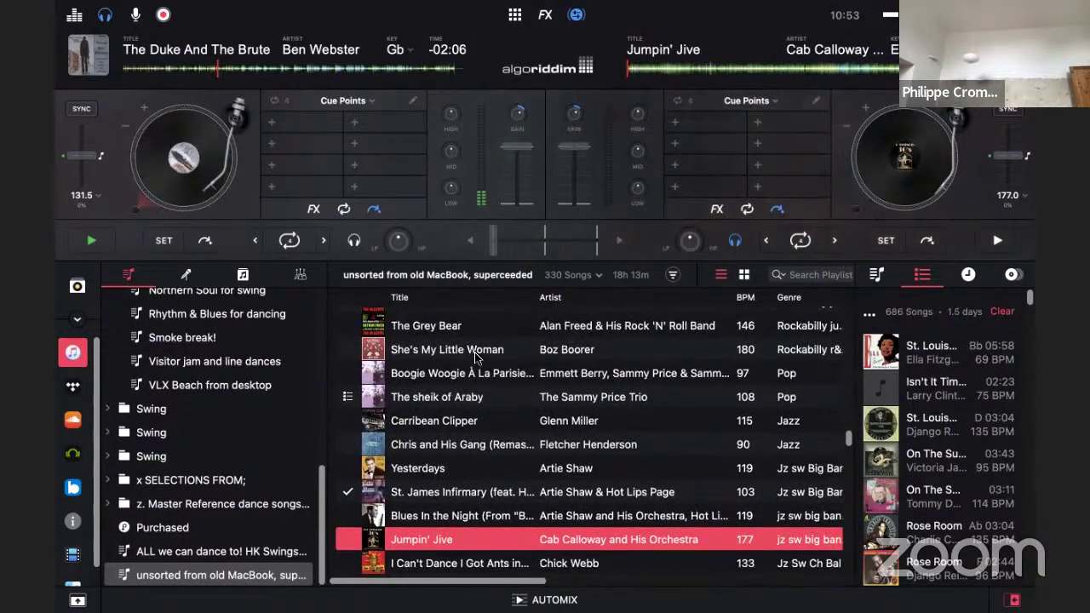
{"action": "scroll", "coordinate": [475, 358], "scroll_direction": "up", "scroll_amount": 1}
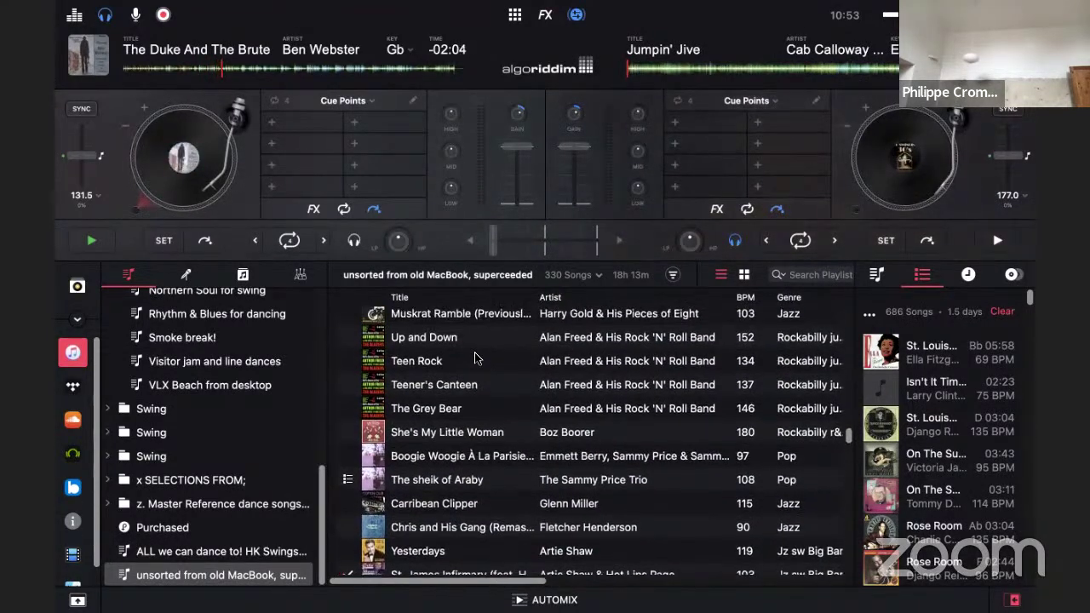
{"action": "left_click", "coordinate": [372, 466]}
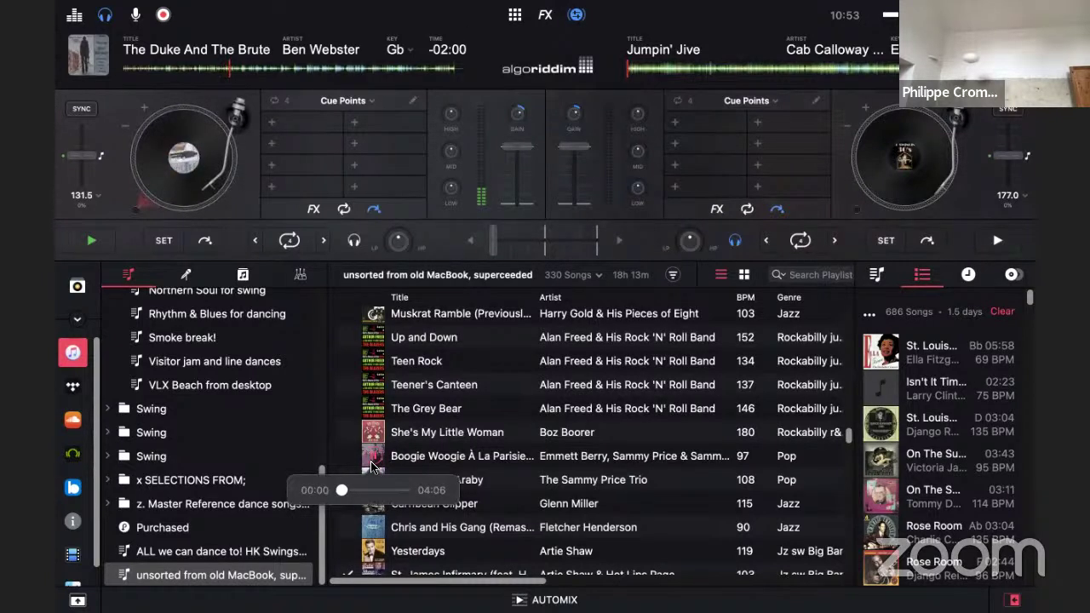
{"action": "scroll", "coordinate": [438, 417], "scroll_direction": "up", "scroll_amount": 6}
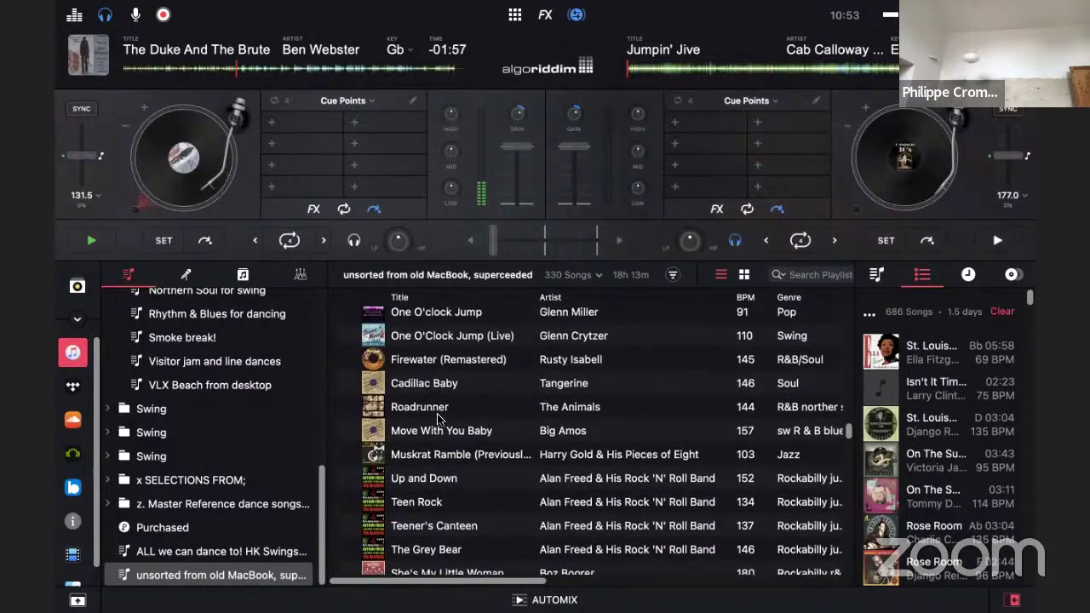
{"action": "scroll", "coordinate": [437, 417], "scroll_direction": "up", "scroll_amount": 1}
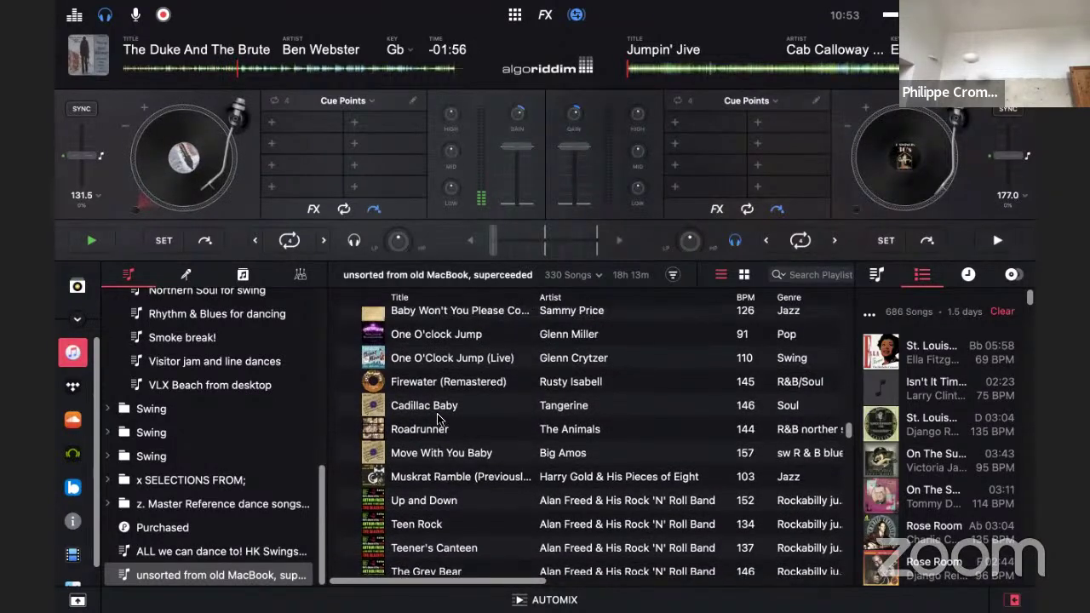
{"action": "left_click", "coordinate": [372, 434]}
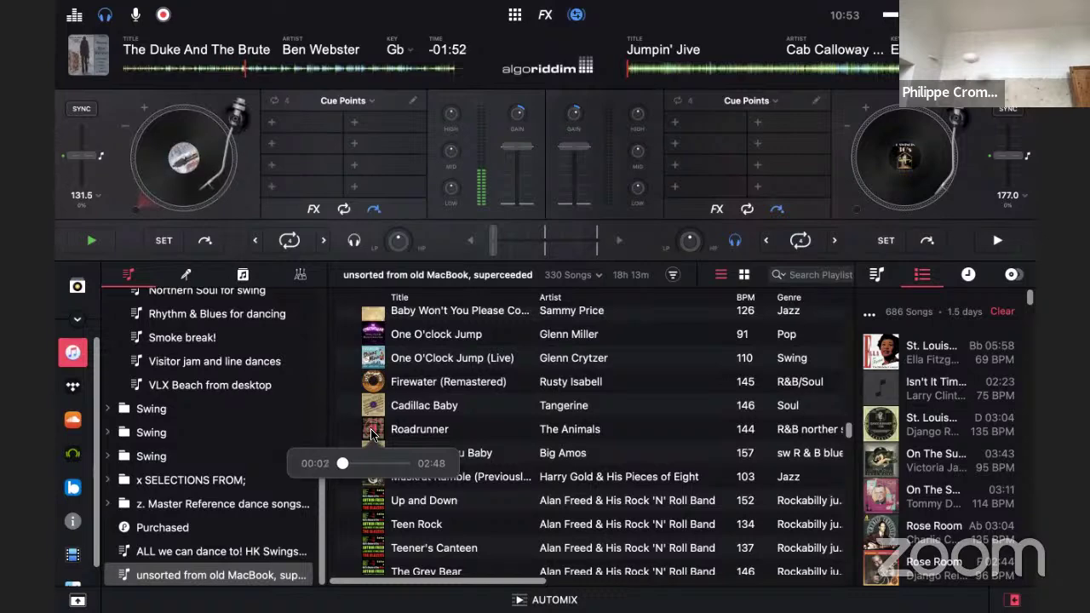
Step: Pre-listen to Sammy Price's "Baby Won't You Please Co..." from the start and from about 01:34
{"action": "scroll", "coordinate": [469, 383], "scroll_direction": "up", "scroll_amount": 4}
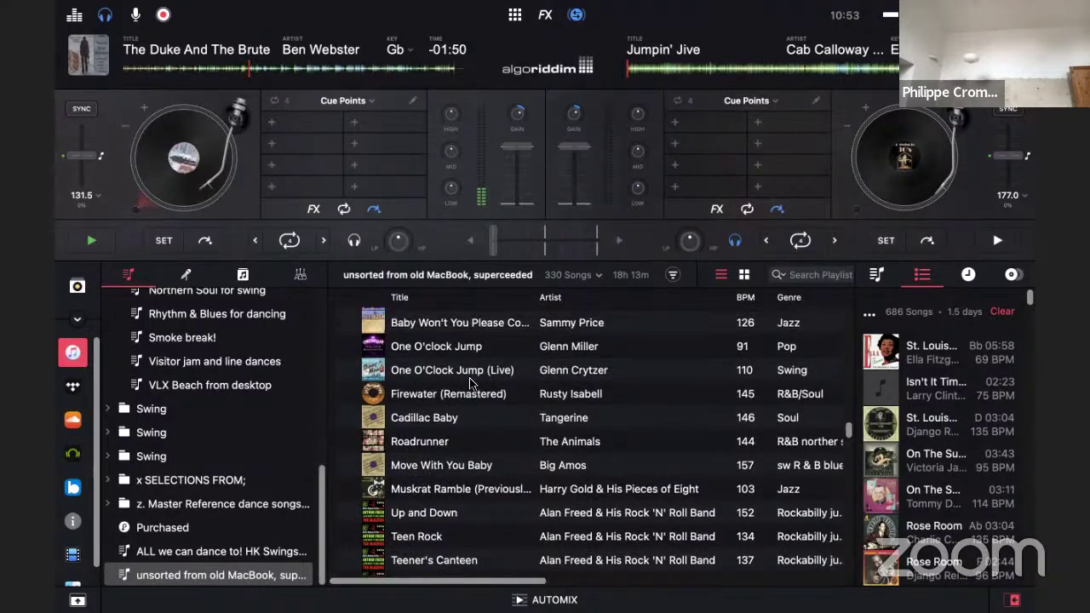
{"action": "scroll", "coordinate": [469, 383], "scroll_direction": "up", "scroll_amount": 1}
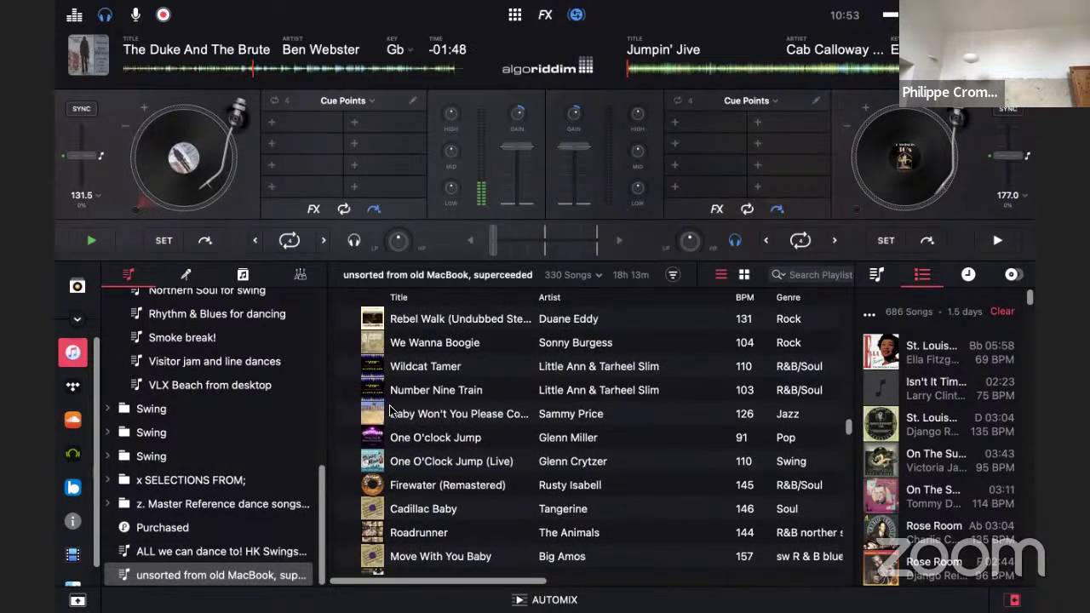
{"action": "left_click", "coordinate": [374, 420]}
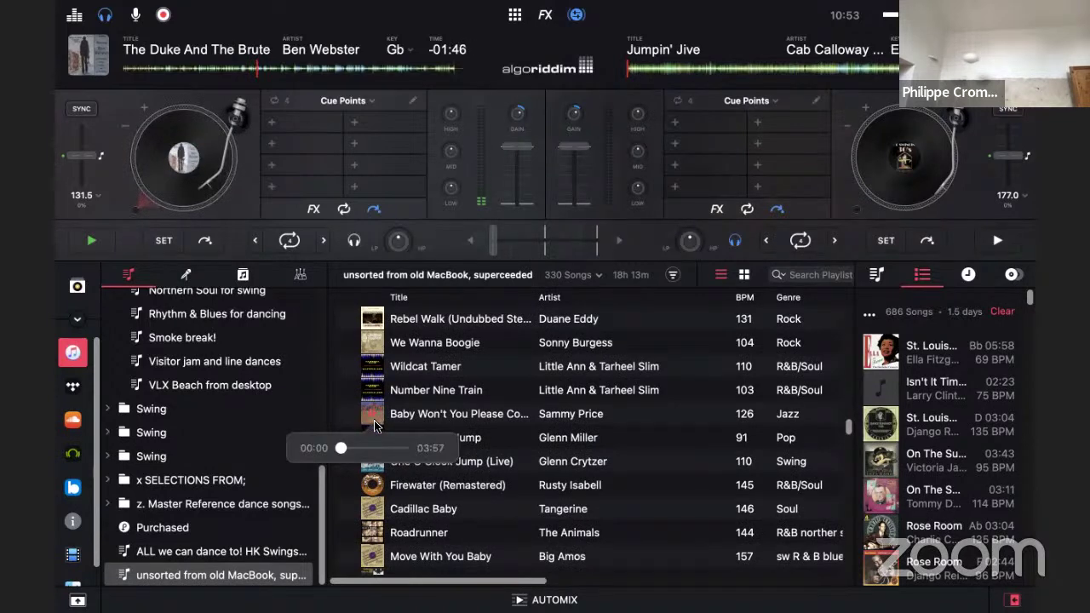
{"action": "left_click", "coordinate": [365, 448]}
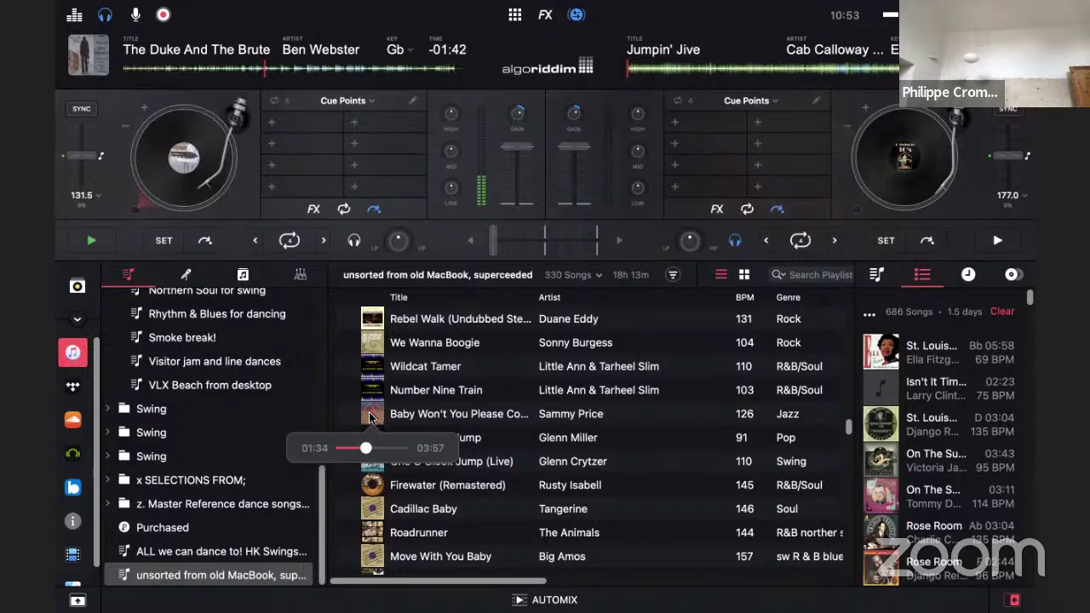
Step: Find "K and H Boogie" by Big Jay McNeely further up the playlist, pre-listen to it and stop the preview
{"action": "scroll", "coordinate": [432, 408], "scroll_direction": "up", "scroll_amount": 2}
{"action": "scroll", "coordinate": [432, 408], "scroll_direction": "up", "scroll_amount": 2}
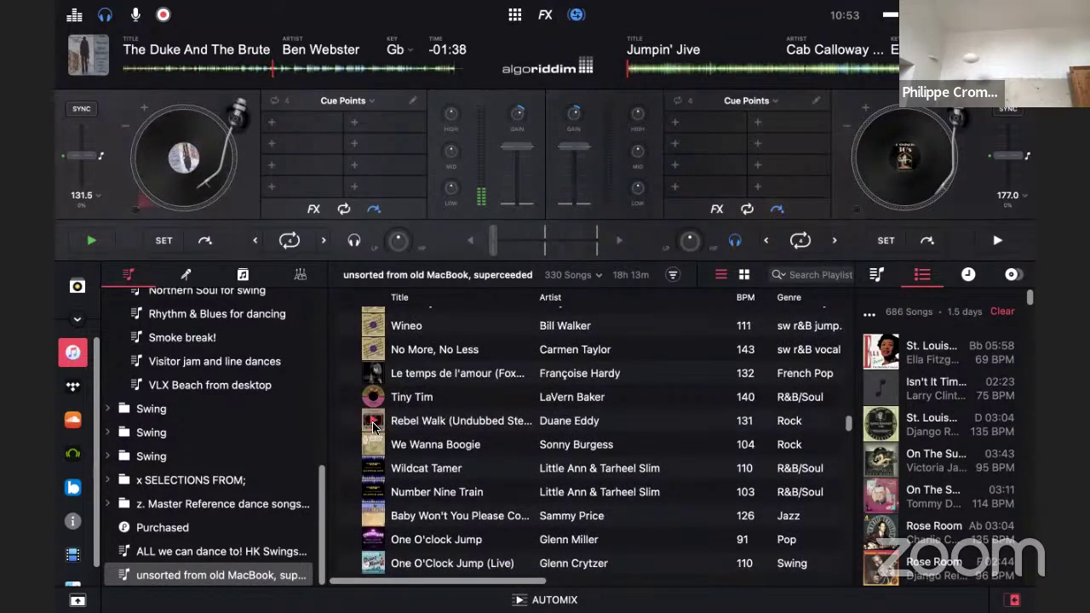
{"action": "scroll", "coordinate": [379, 422], "scroll_direction": "up", "scroll_amount": 3}
{"action": "scroll", "coordinate": [372, 425], "scroll_direction": "up", "scroll_amount": 5}
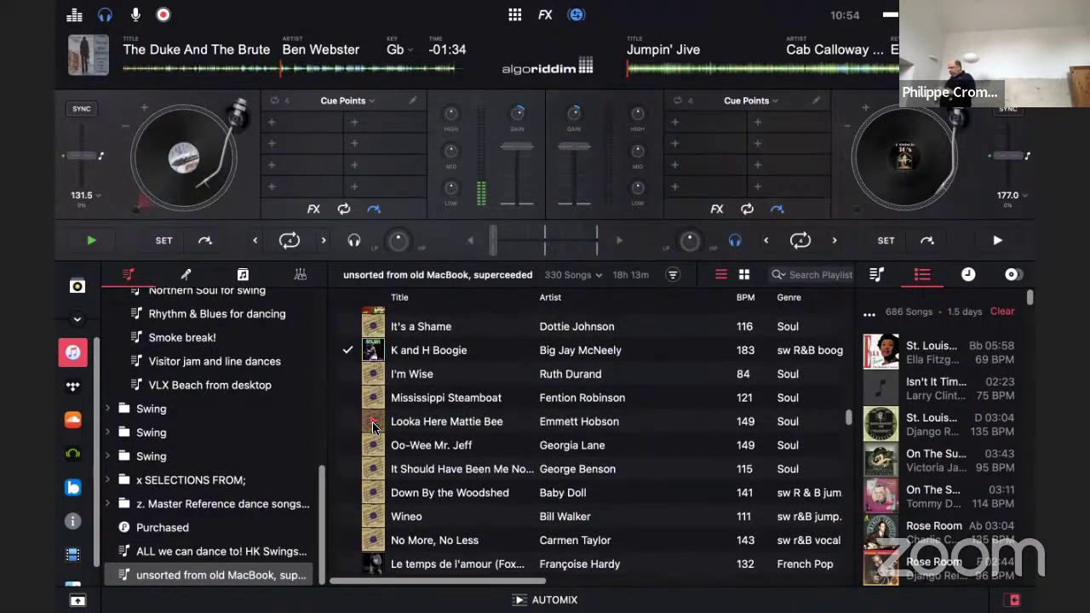
{"action": "scroll", "coordinate": [372, 426], "scroll_direction": "up", "scroll_amount": 2}
{"action": "scroll", "coordinate": [372, 426], "scroll_direction": "up", "scroll_amount": 2}
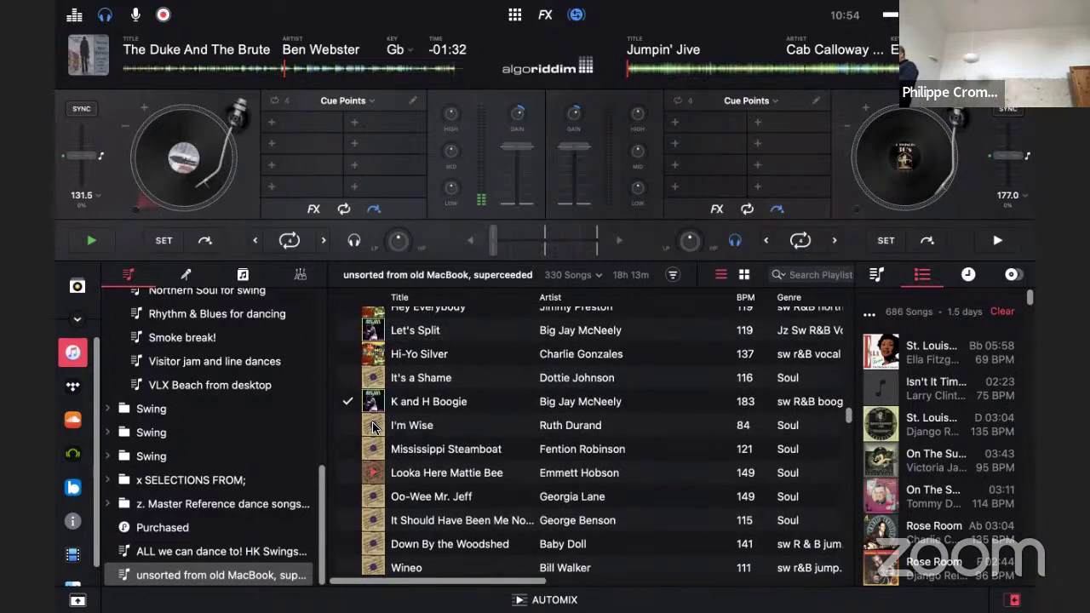
{"action": "left_click", "coordinate": [373, 426]}
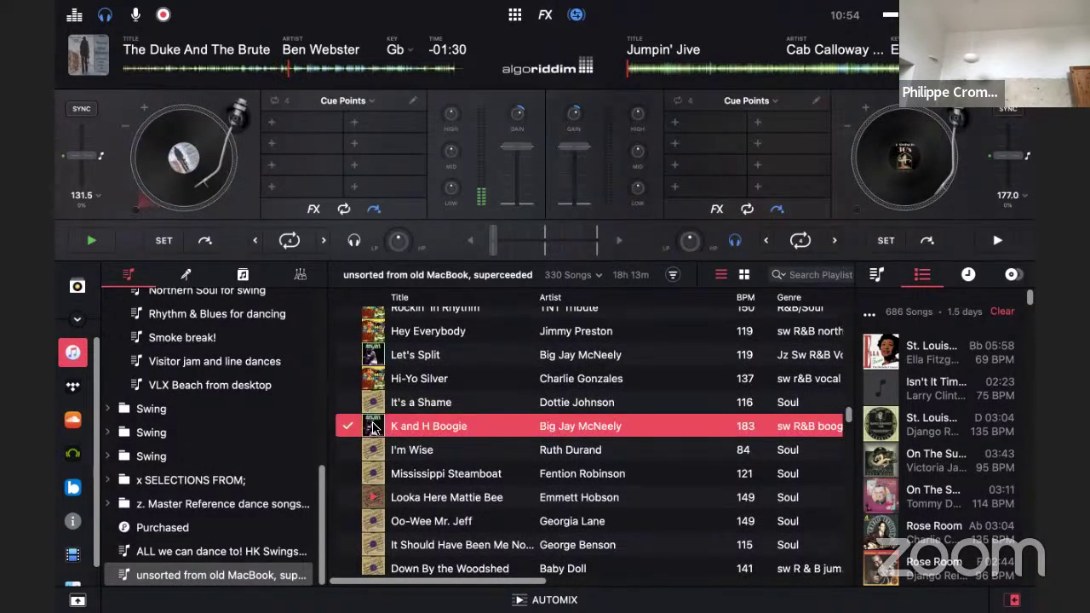
{"action": "left_click", "coordinate": [375, 428]}
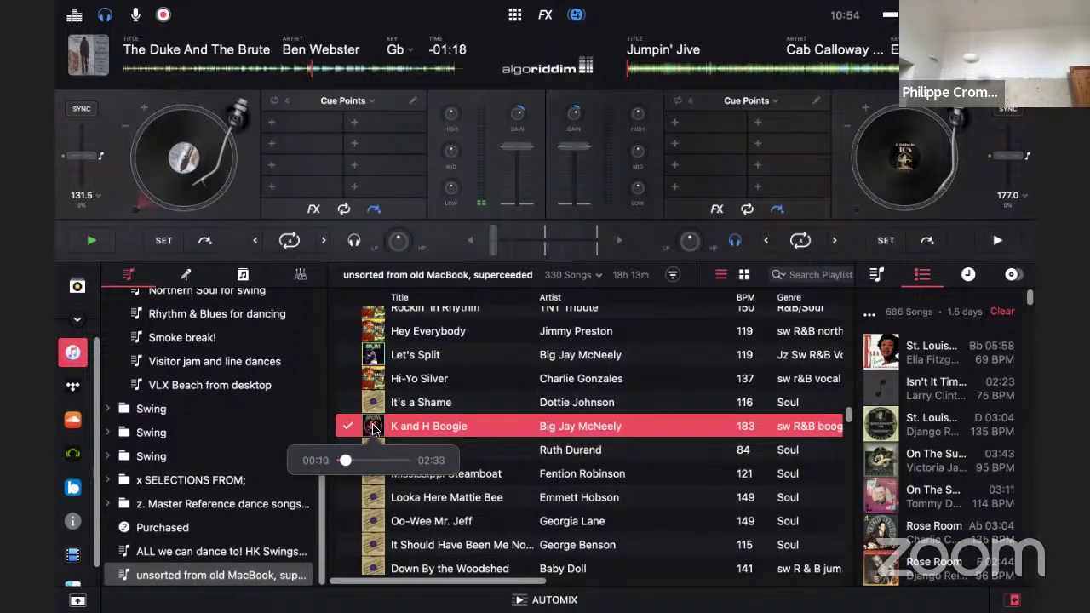
{"action": "left_click", "coordinate": [373, 428]}
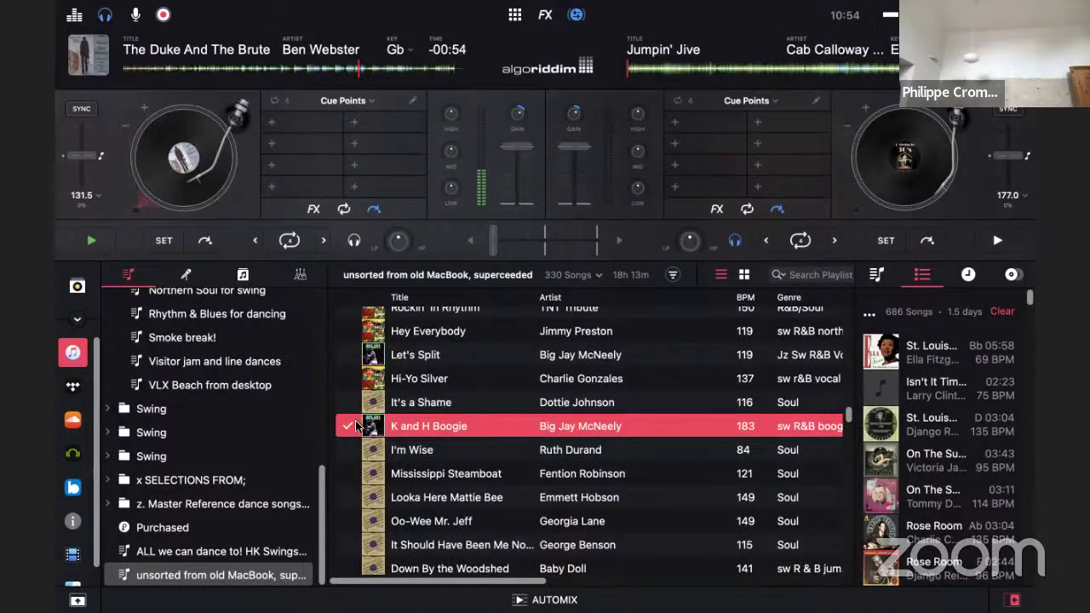
Step: Browse down the song queue and widen its panel slightly to show more of the titles
{"action": "scroll", "coordinate": [967, 545], "scroll_direction": "down", "scroll_amount": 1}
{"action": "scroll", "coordinate": [967, 545], "scroll_direction": "down", "scroll_amount": 2}
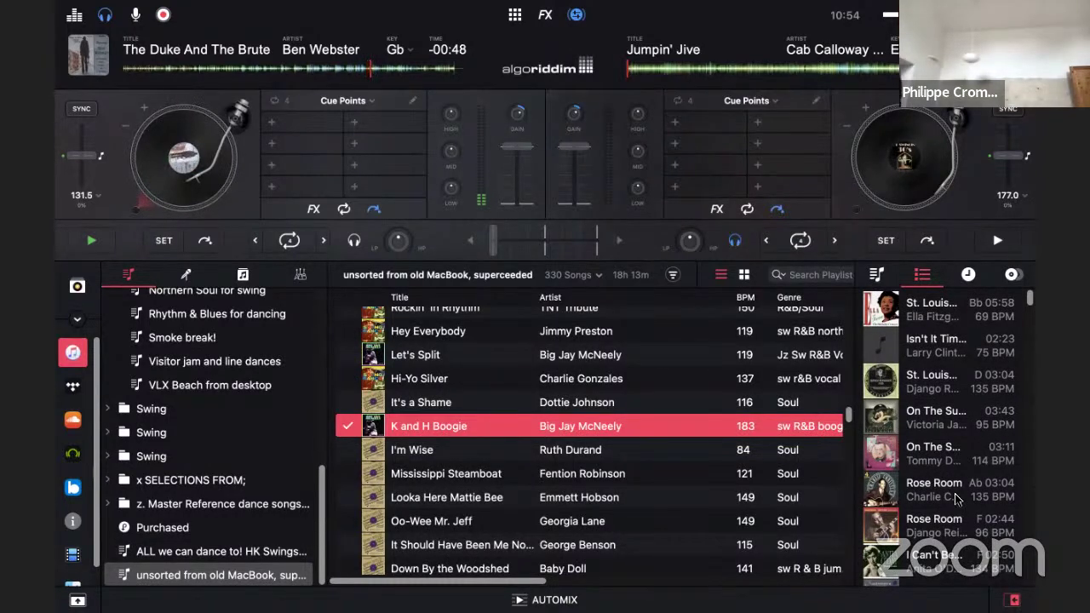
{"action": "scroll", "coordinate": [956, 500], "scroll_direction": "down", "scroll_amount": 2}
{"action": "scroll", "coordinate": [955, 500], "scroll_direction": "down", "scroll_amount": 4}
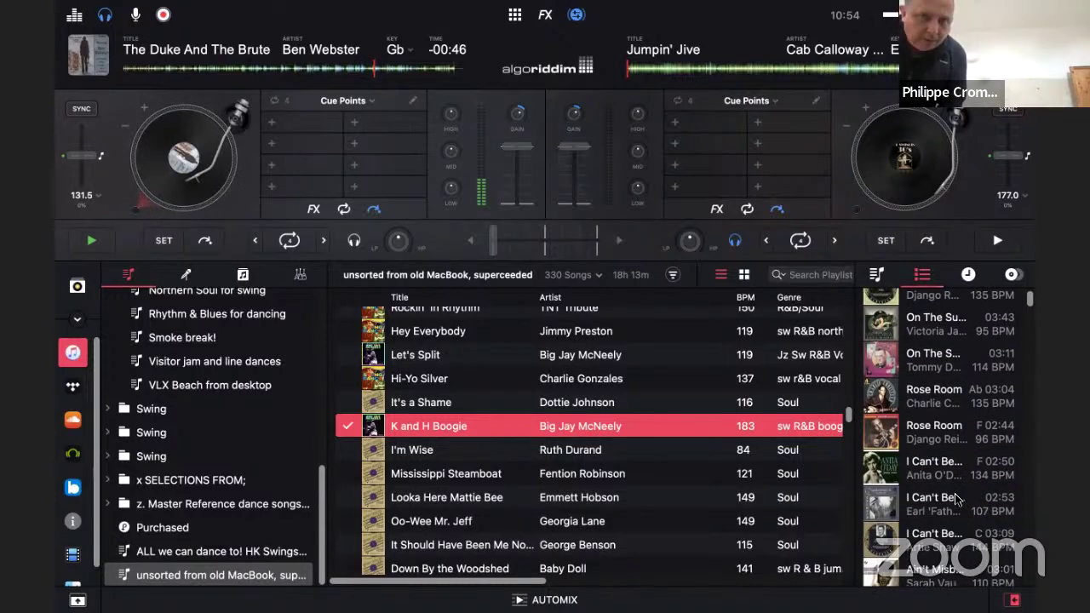
{"action": "scroll", "coordinate": [955, 500], "scroll_direction": "down", "scroll_amount": 8}
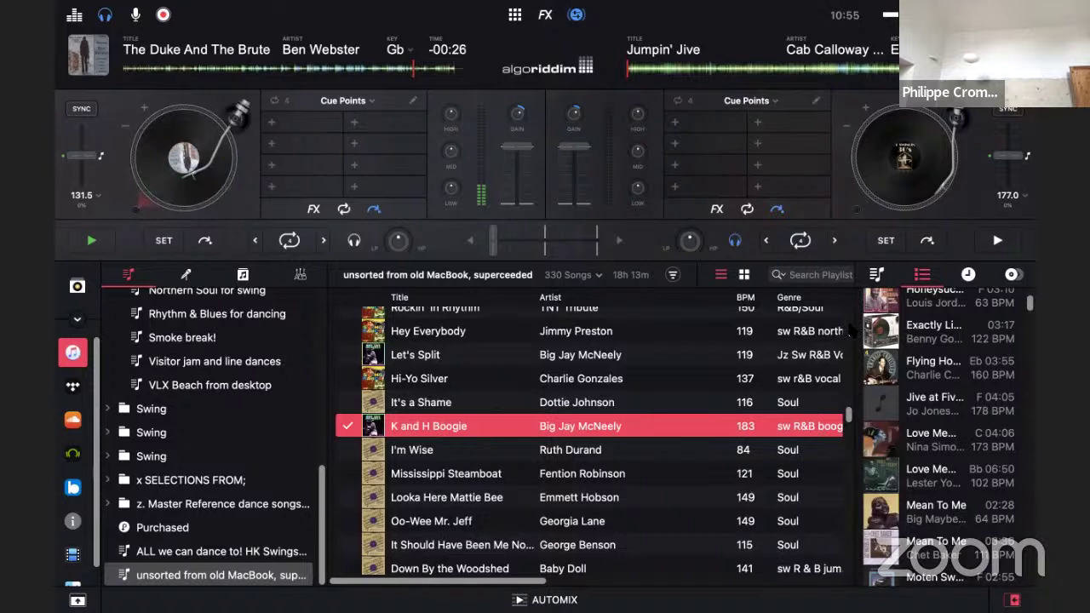
{"action": "left_click_drag", "start_coordinate": [854, 327], "coordinate": [832, 328]}
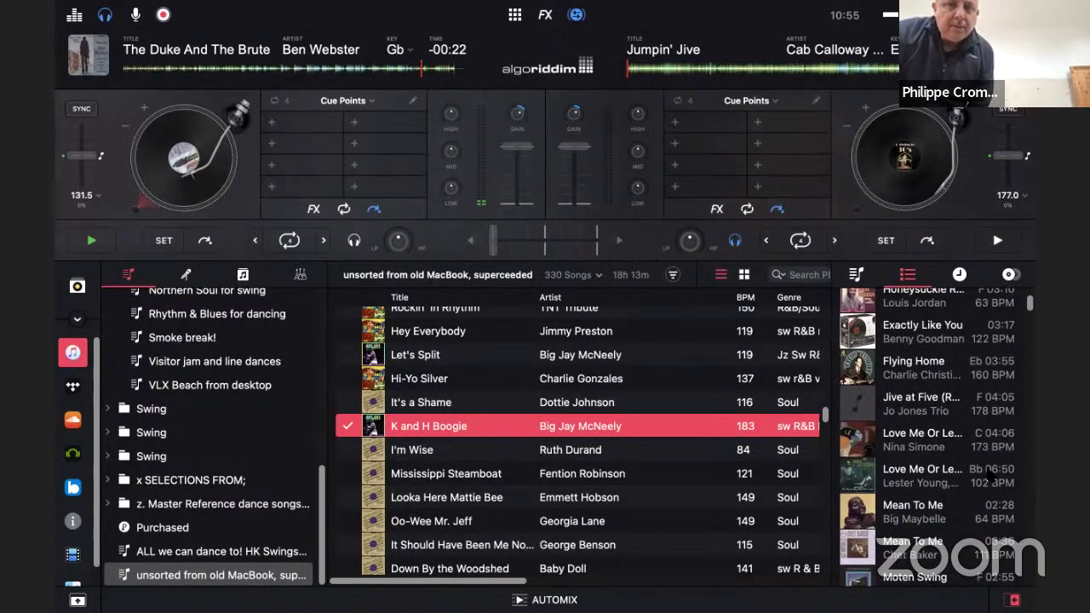